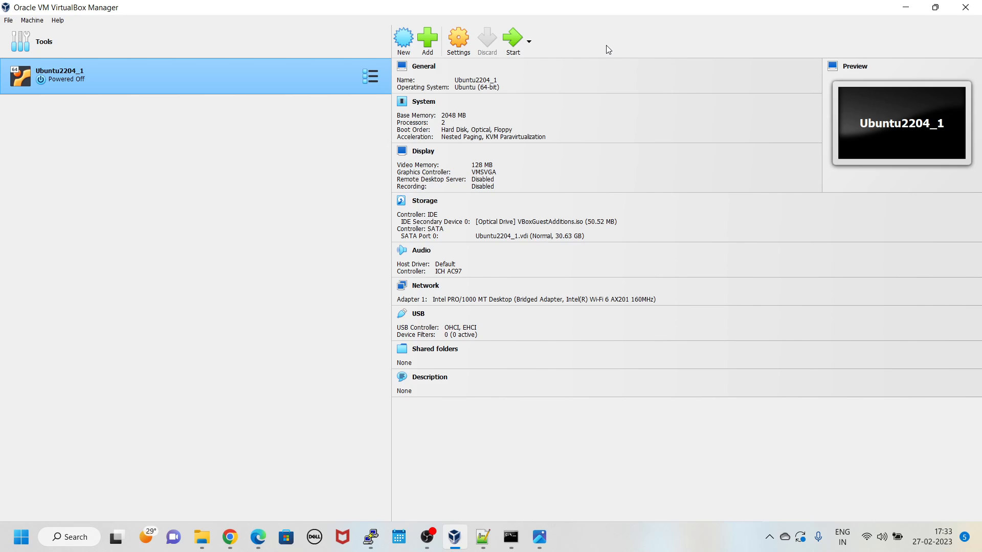
# Step: Create a new machine named UbuntuVM22.04.2_Test as Linux, Ubuntu (64-bit), and proceed to hardware
pyautogui.click(404, 44)
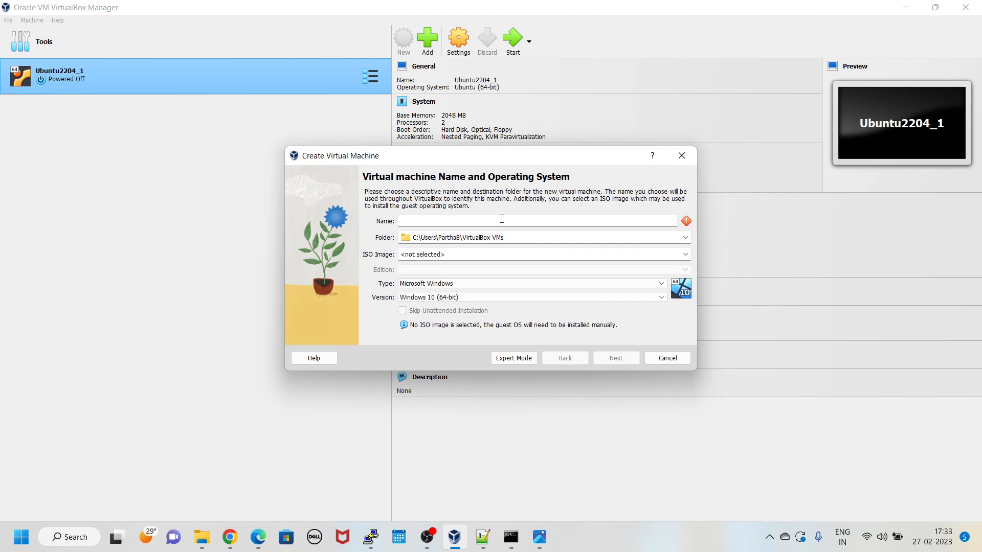
pyautogui.write('Ubuntu')
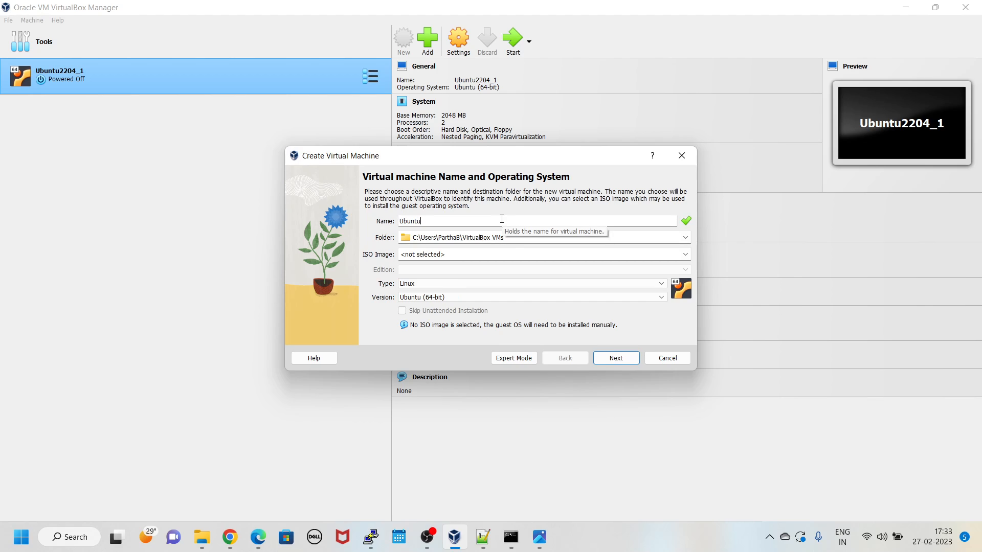
pyautogui.write('VM22.04.2_')
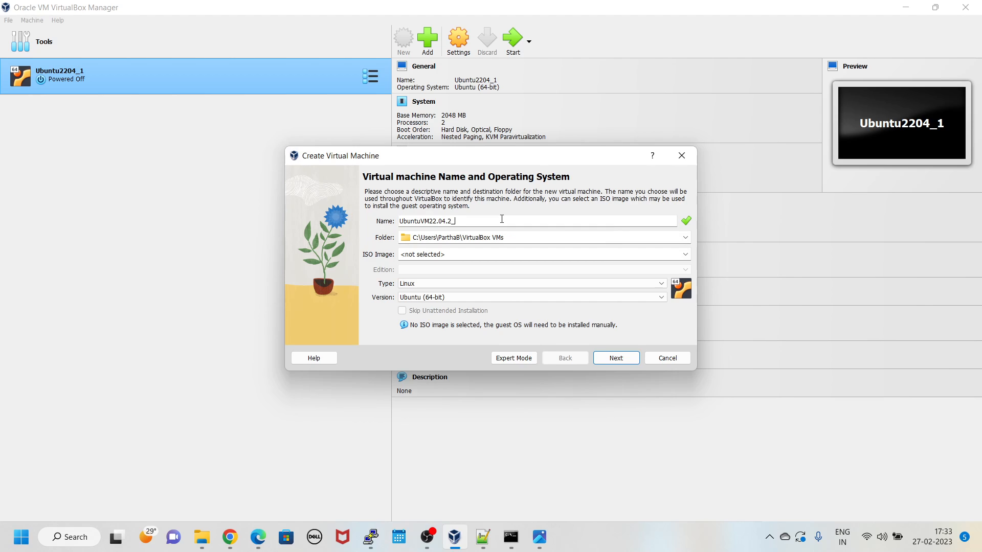
pyautogui.write('Test')
pyautogui.click(626, 360)
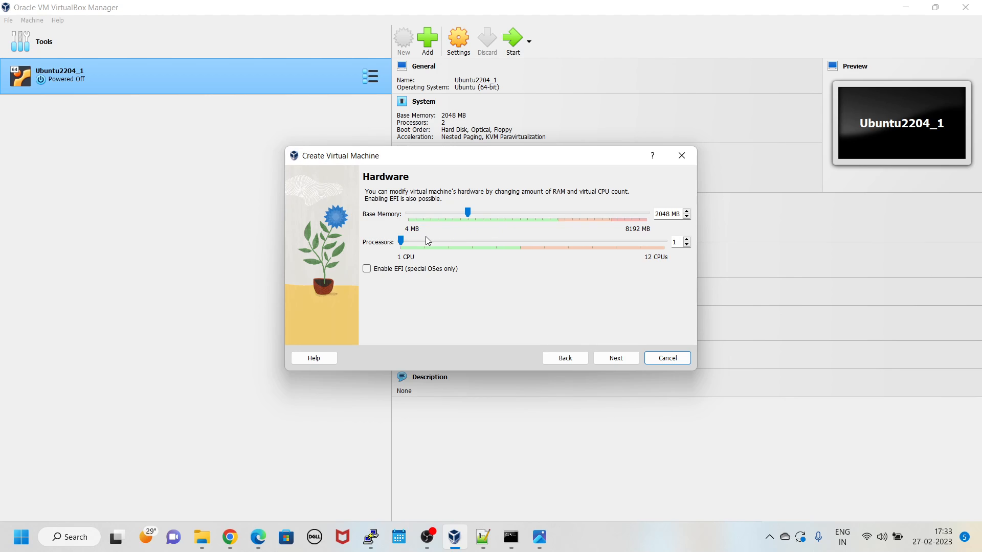
# Step: Give the machine 2 processors with 2048 MB memory, then continue to the hard disk page
pyautogui.click(404, 240)
pyautogui.moveTo(420, 240); pyautogui.dragTo(422, 240)
pyautogui.click(623, 360)
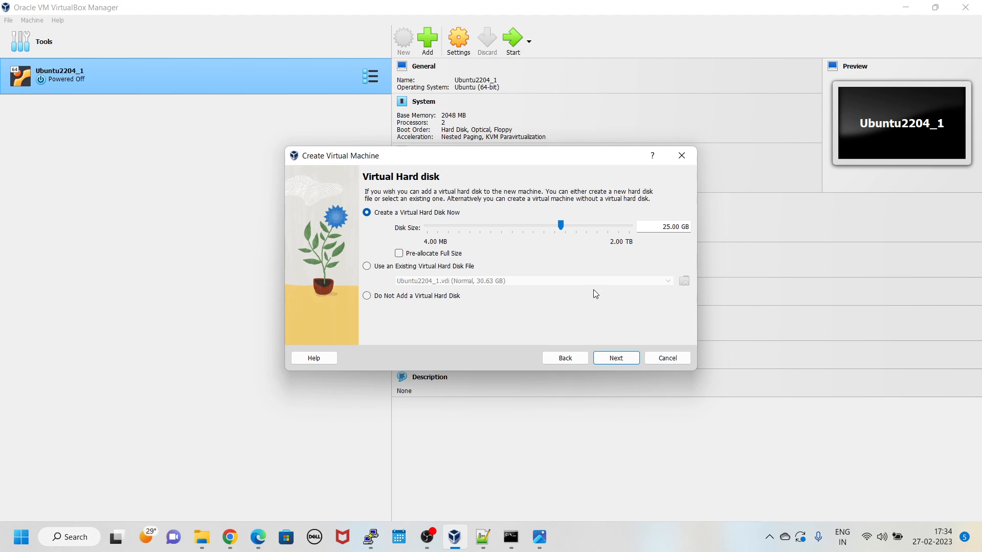
# Step: Accept the new 25.00 GB virtual disk and finish creating UbuntuVM22.04.2_Test
pyautogui.click(623, 356)
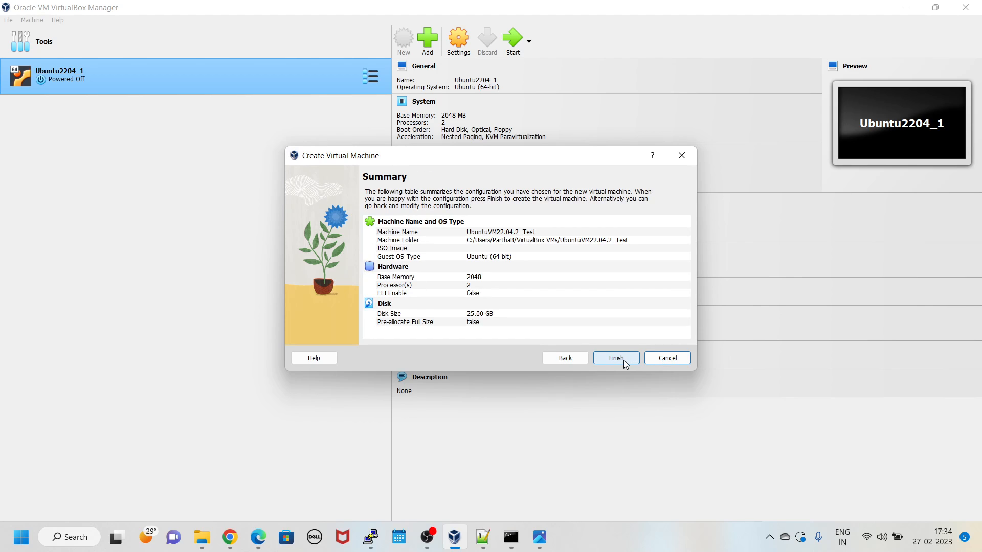
pyautogui.click(624, 358)
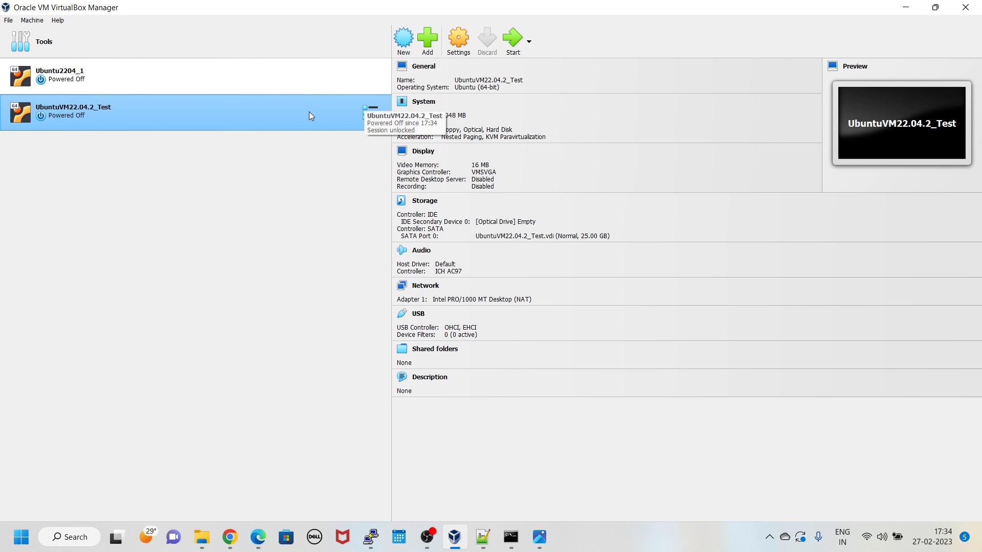
# Step: In the machine's Storage settings, browse for a disk file for the empty IDE optical drive
pyautogui.click(461, 48)
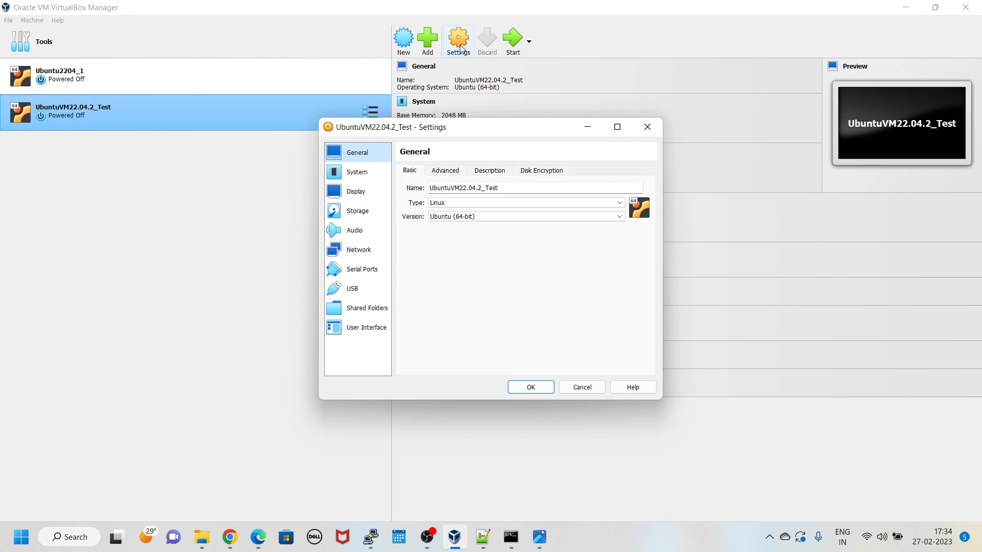
pyautogui.click(350, 217)
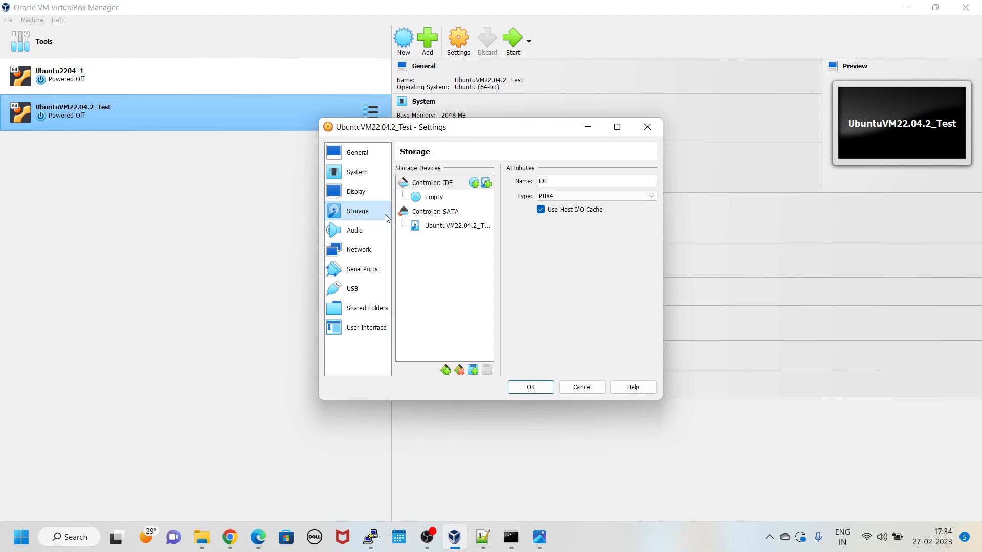
pyautogui.click(435, 198)
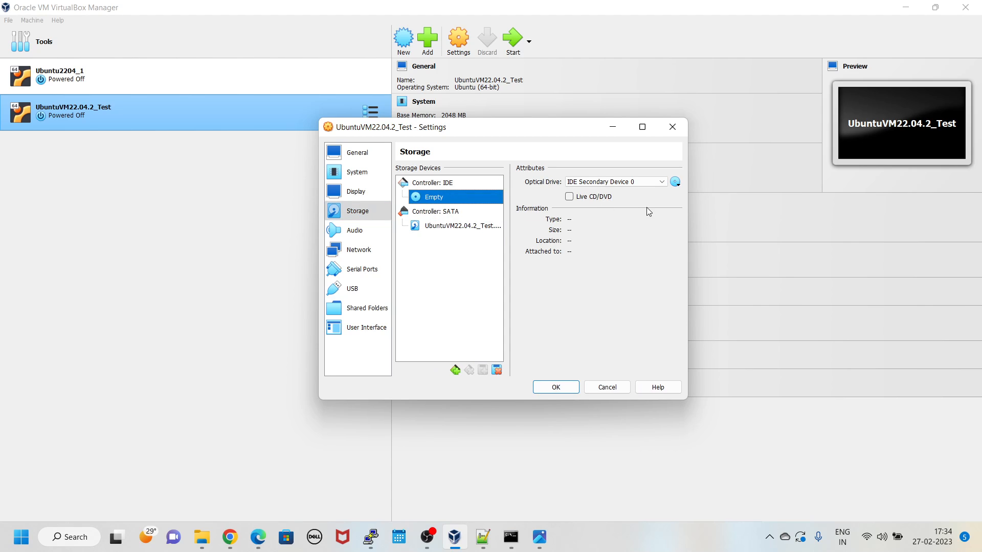
pyautogui.click(675, 183)
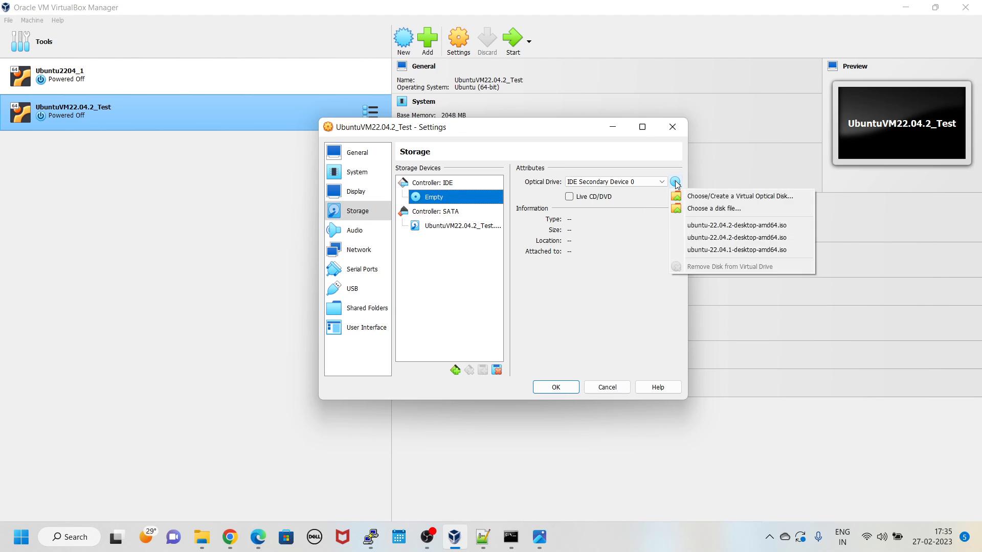
pyautogui.click(704, 209)
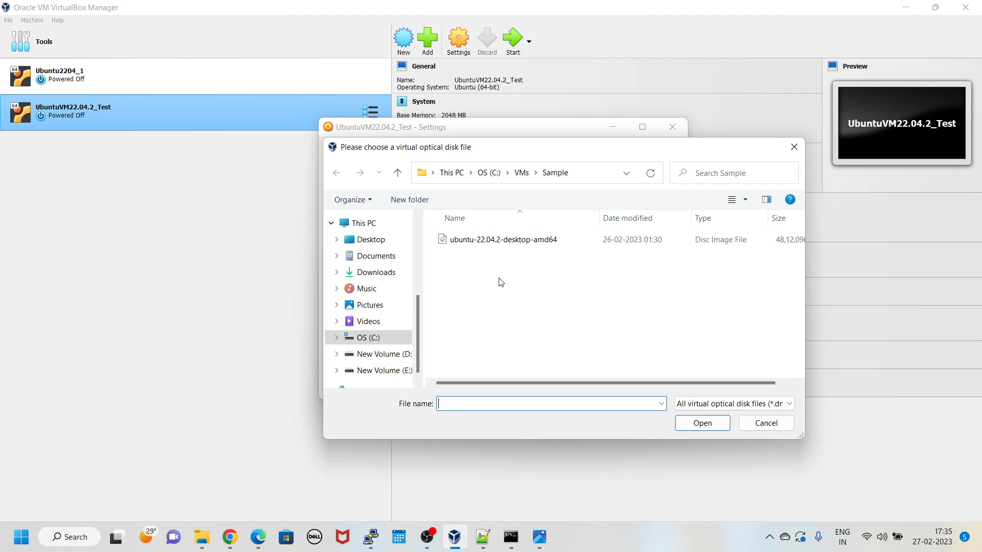
# Step: Attach ubuntu-22.04.2-desktop-amd64.iso from C:\VMs to the optical drive
pyautogui.click(521, 172)
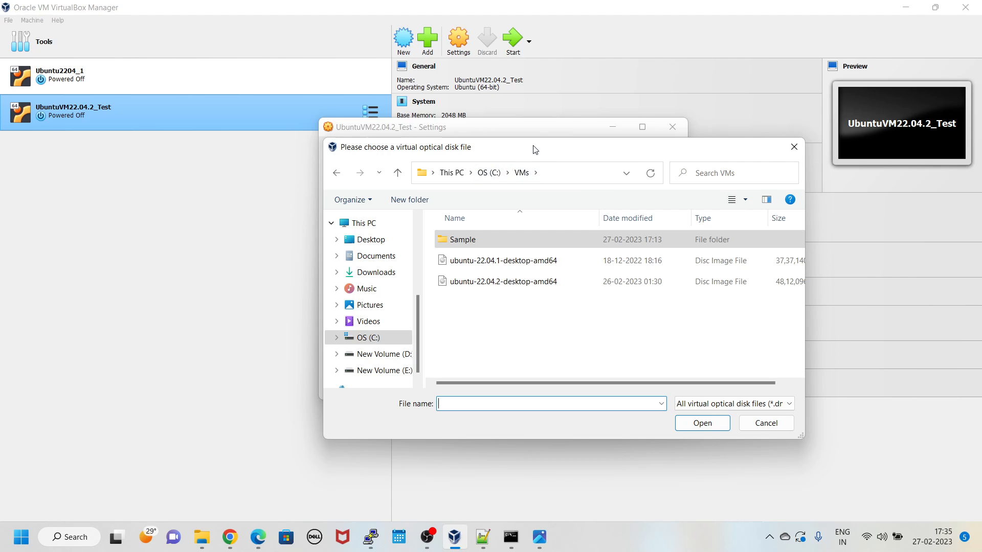
pyautogui.click(487, 283)
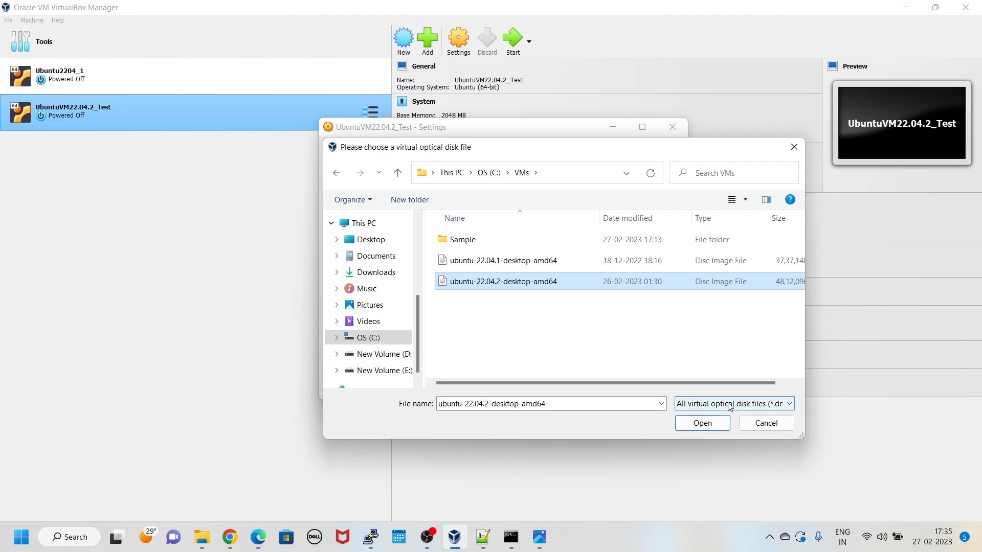
pyautogui.click(712, 423)
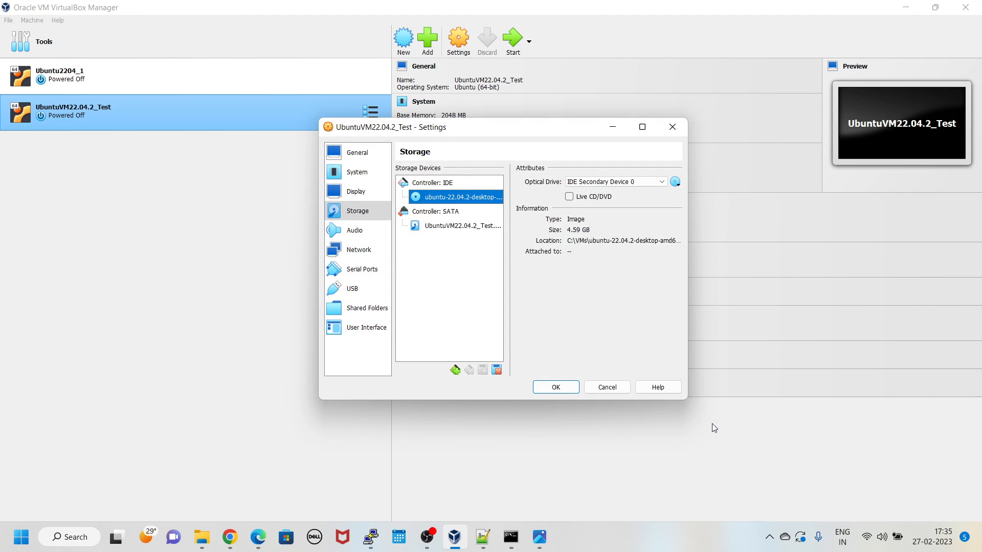
# Step: Save and close the Settings dialog with the Ubuntu ISO mounted
pyautogui.click(564, 390)
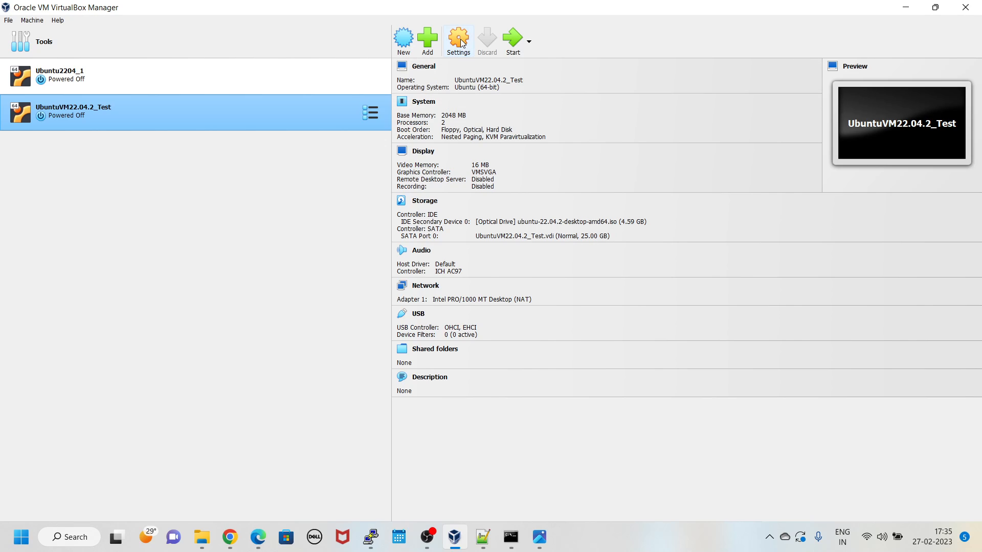
# Step: Start UbuntuVM22.04.2_Test full screen and boot 'Try or Install Ubuntu' from GRUB
pyautogui.click(513, 45)
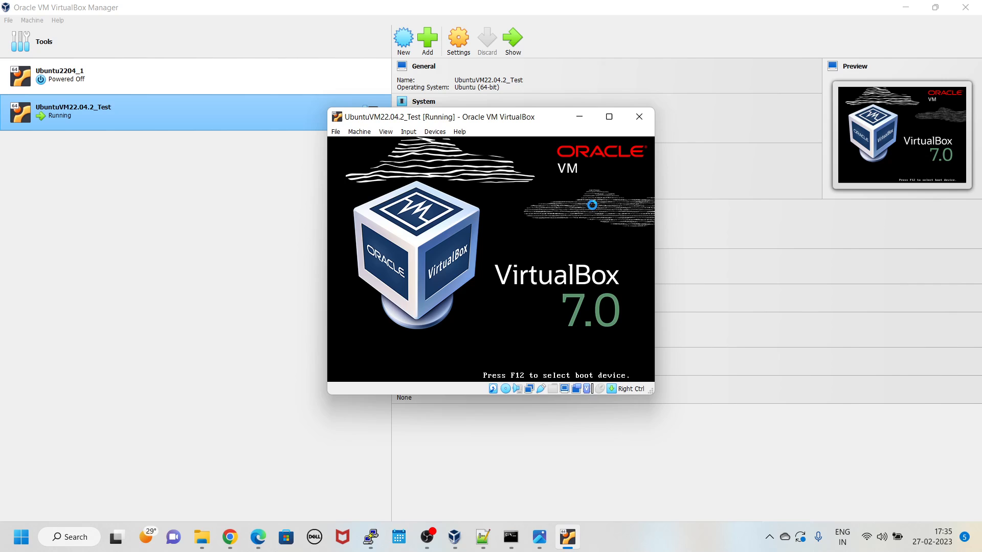
pyautogui.click(610, 118)
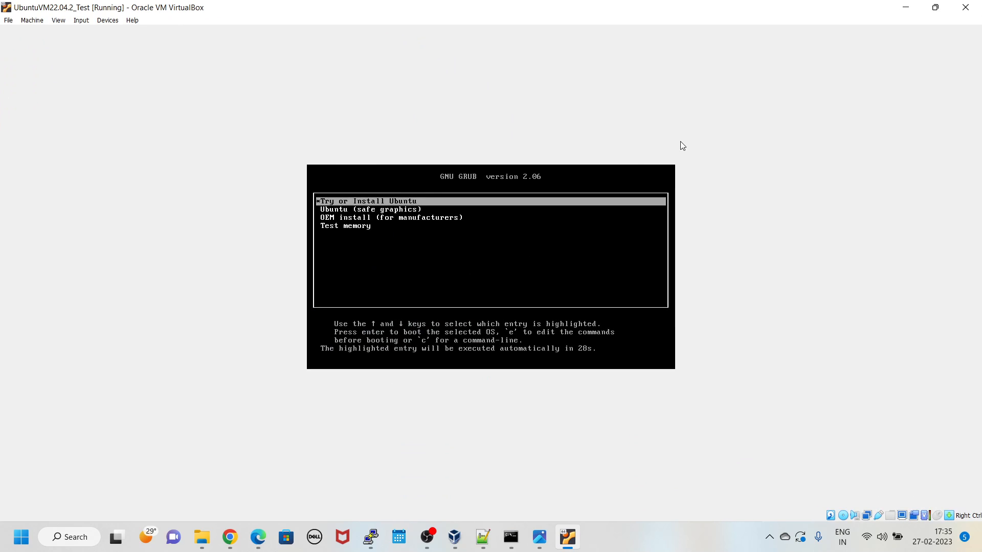
pyautogui.press('Return')
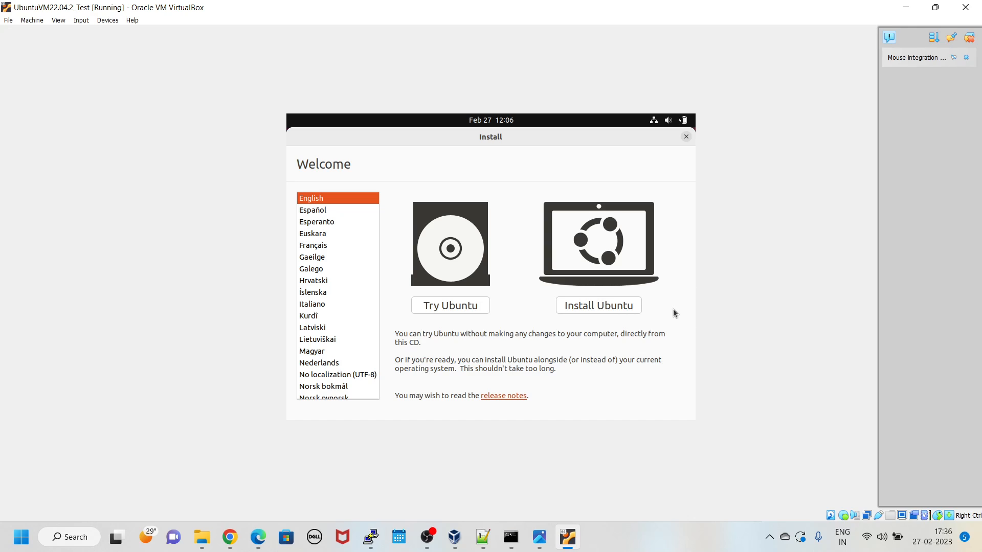
# Step: Choose Install Ubuntu with English (US) keyboard and minimal installation, without downloading updates
pyautogui.click(602, 307)
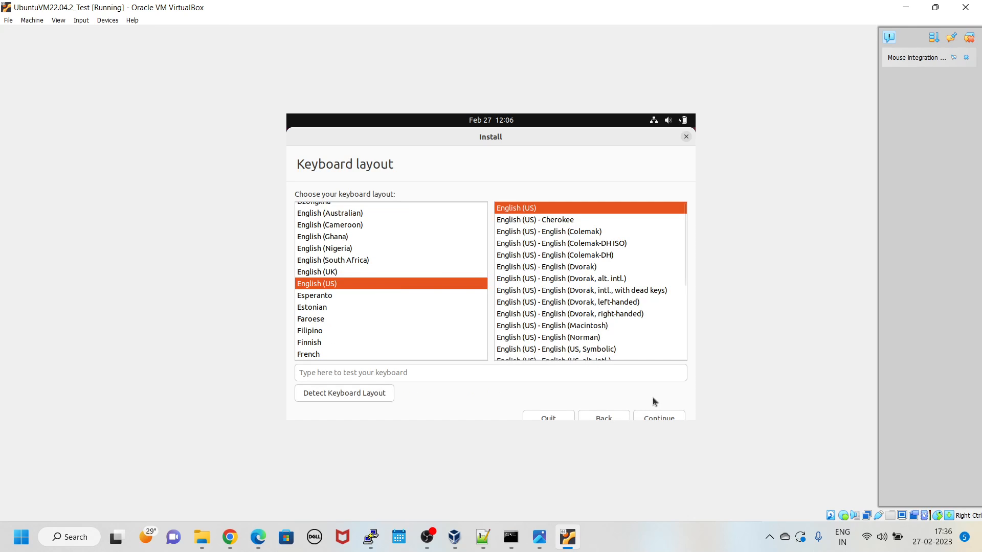
pyautogui.click(660, 416)
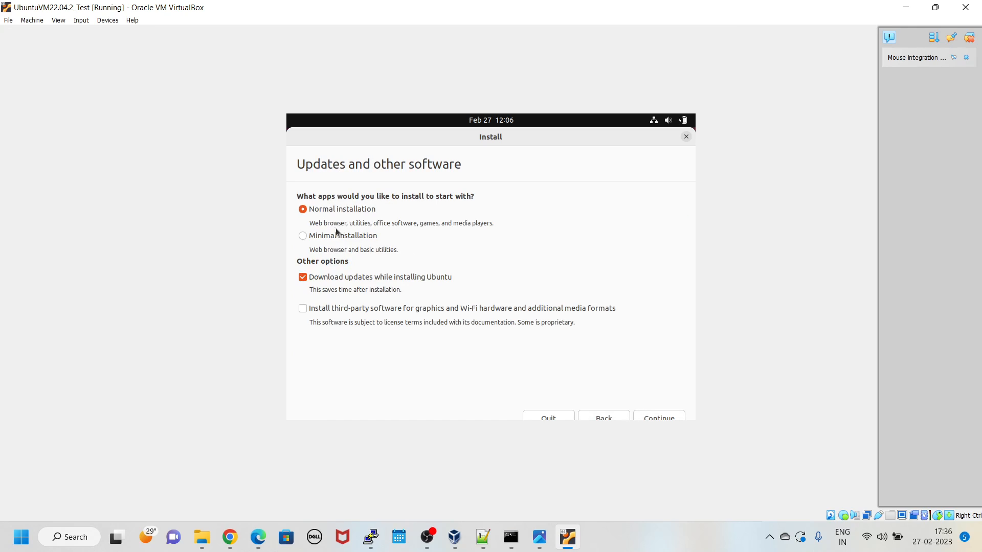
pyautogui.click(316, 236)
pyautogui.click(303, 277)
pyautogui.click(657, 416)
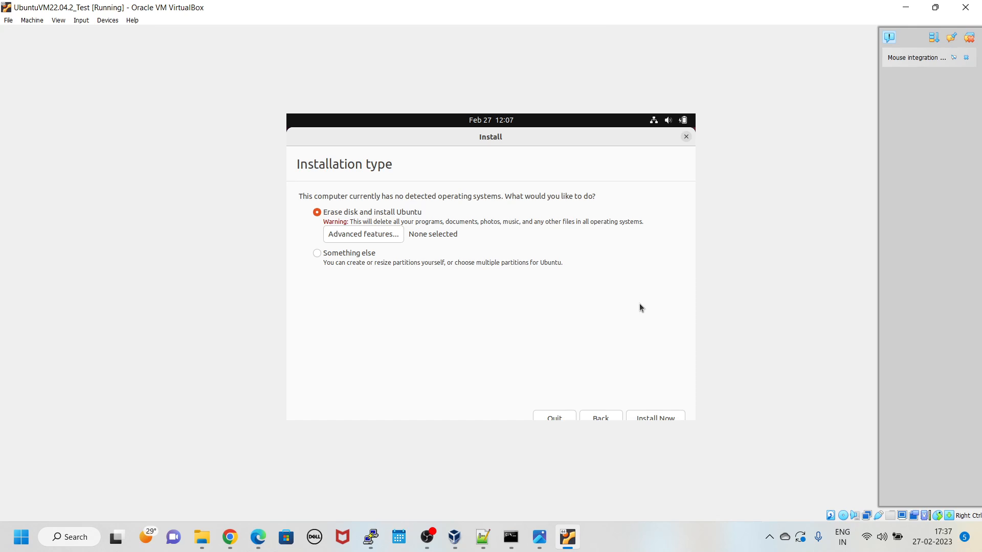
# Step: Erase the disk for Ubuntu, confirm writing changes, and accept Kolkata as location
pyautogui.click(663, 416)
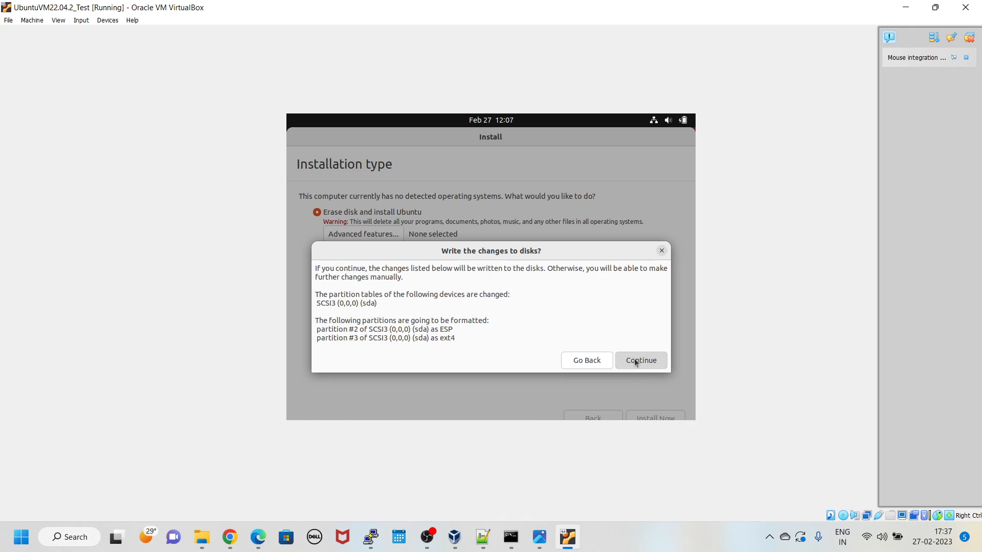
pyautogui.click(634, 359)
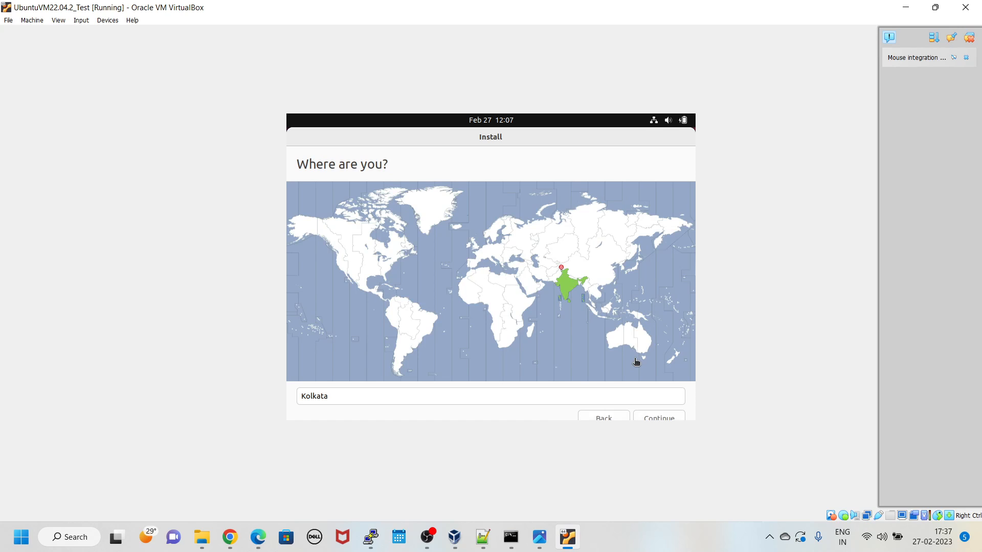
pyautogui.click(667, 419)
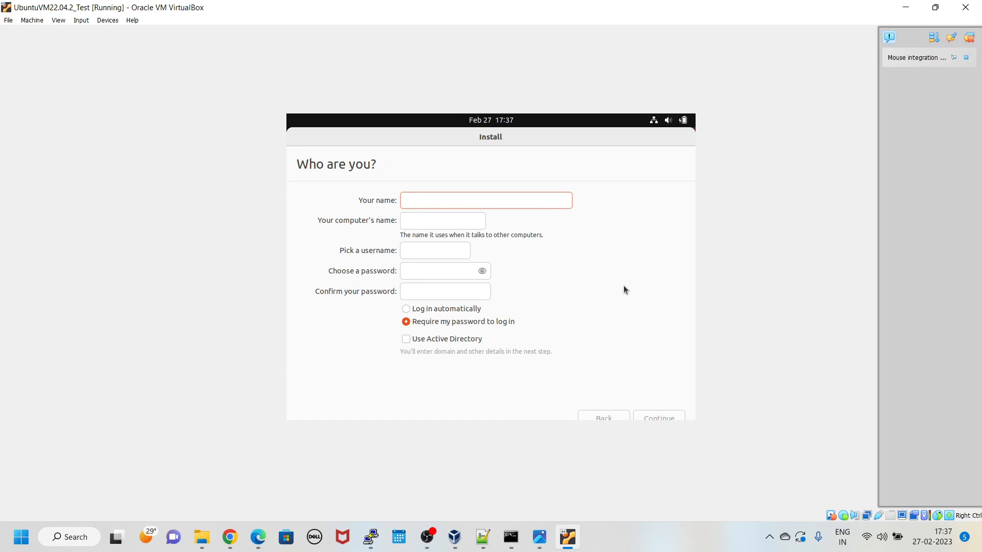
# Step: Enter the user's name and a confirmed account password, then start the installation
pyautogui.write('ubuntu')
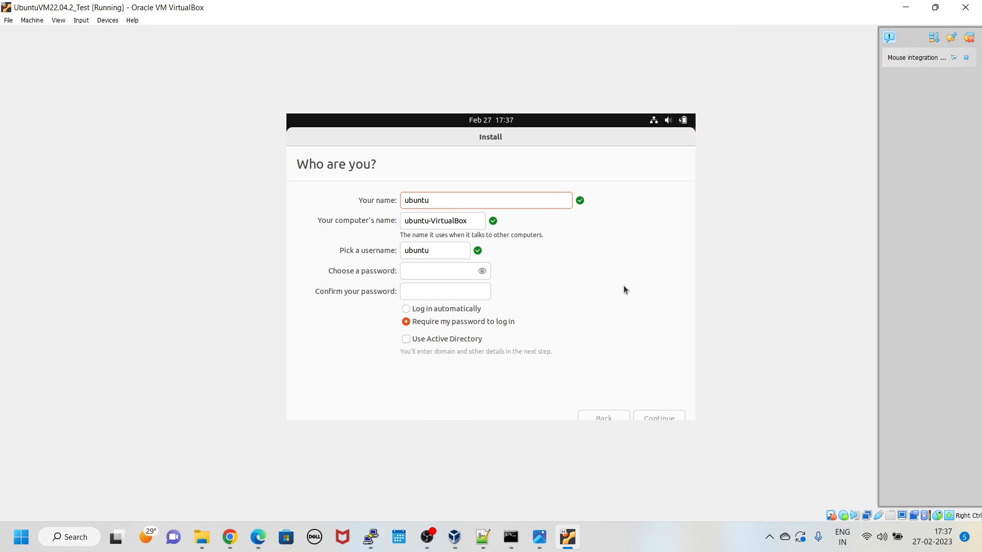
pyautogui.click(420, 270)
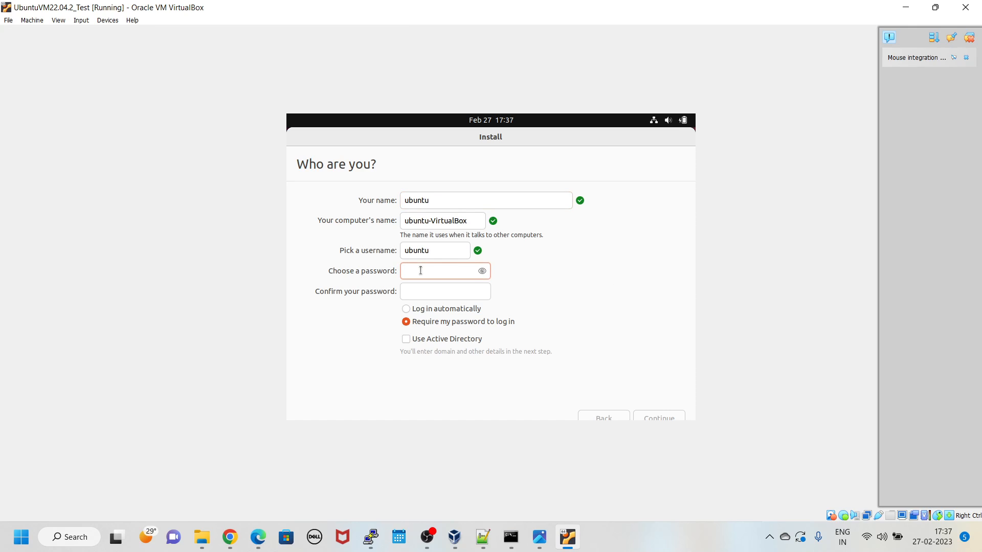
pyautogui.write('1234')
pyautogui.press('Tab')
pyautogui.write('1234')
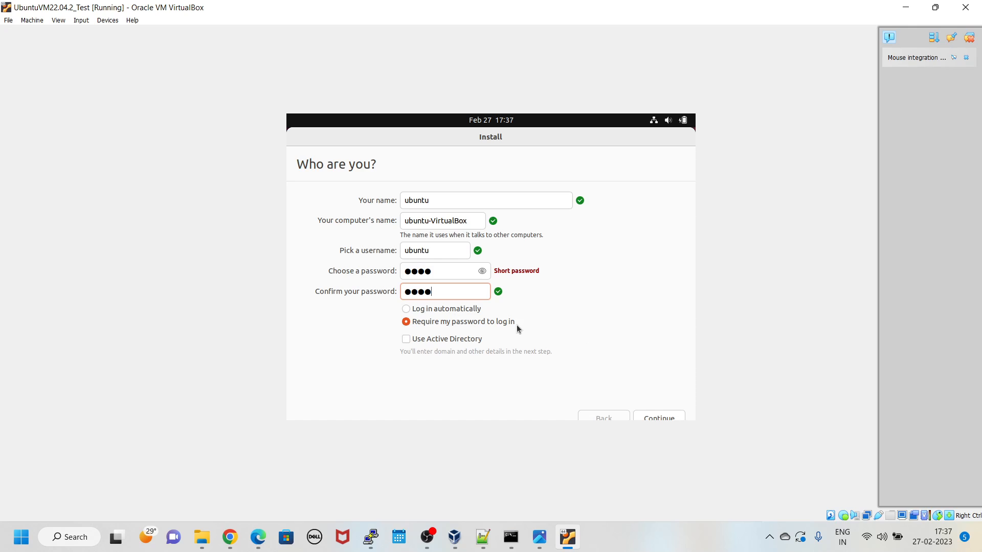
pyautogui.click(659, 418)
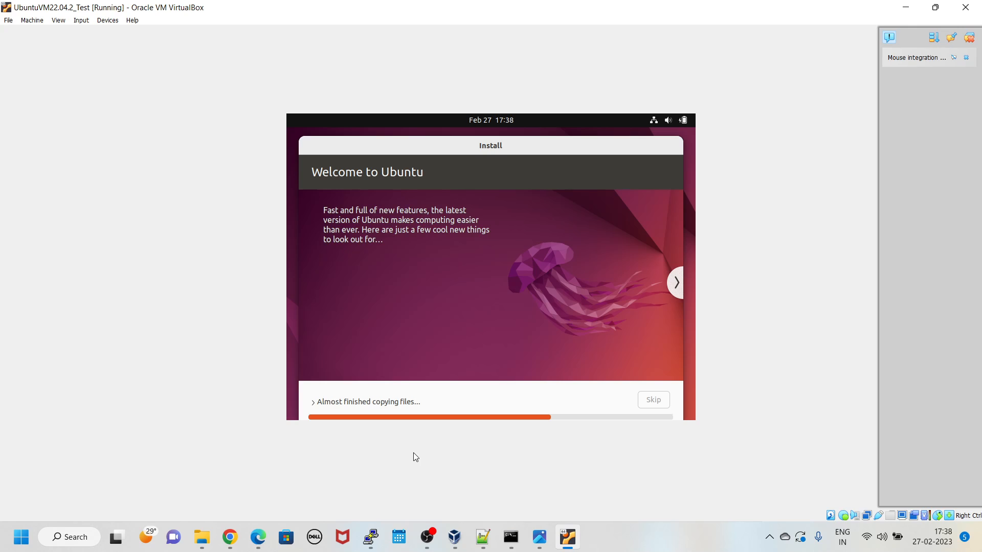
# Step: Scroll through the Ubuntu 22.04.2 releases page in Chrome, then view the VMs_Networking.png networking-modes table in Photos
pyautogui.click(230, 537)
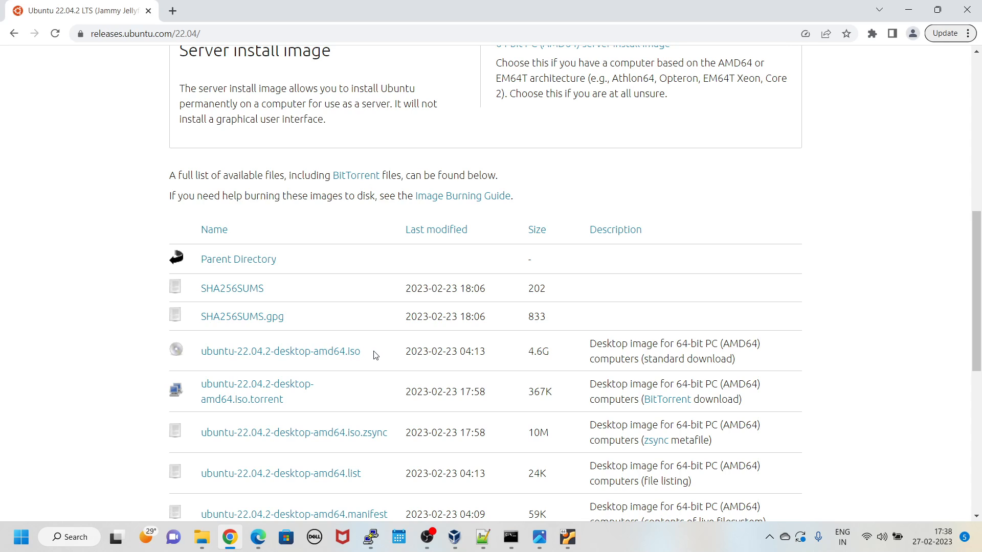
pyautogui.moveTo(978, 317); pyautogui.dragTo(979, 112)
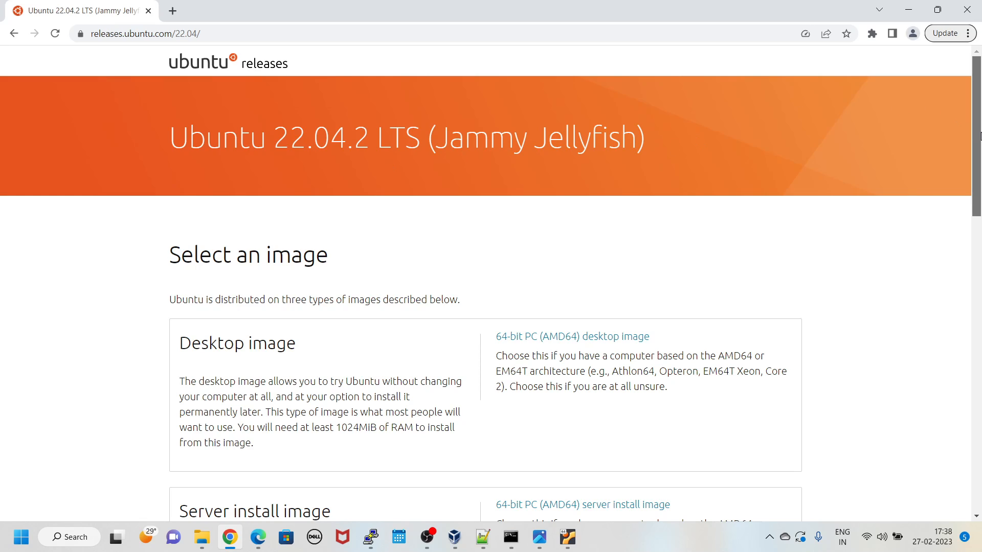
pyautogui.moveTo(979, 136)
pyautogui.mouseDown()
pyautogui.moveTo(979, 194)
pyautogui.moveTo(979, 140)
pyautogui.mouseUp()
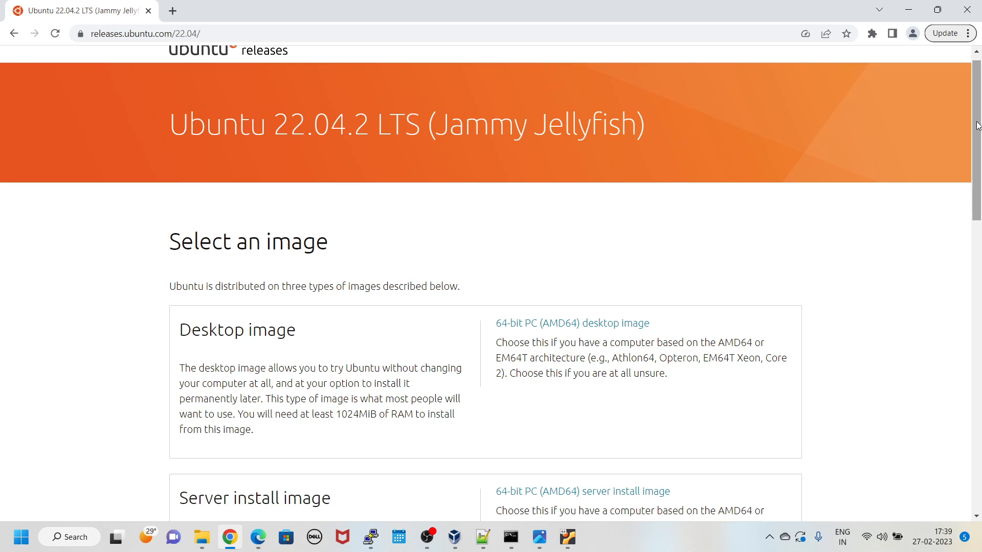
pyautogui.moveTo(978, 125); pyautogui.dragTo(979, 324)
pyautogui.scroll(-1, 667, 182)
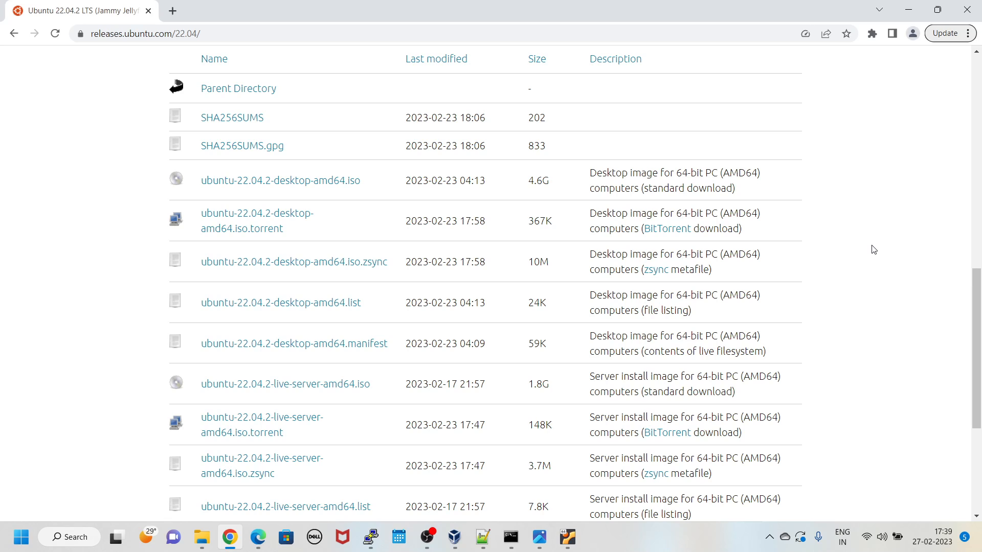
pyautogui.click(567, 543)
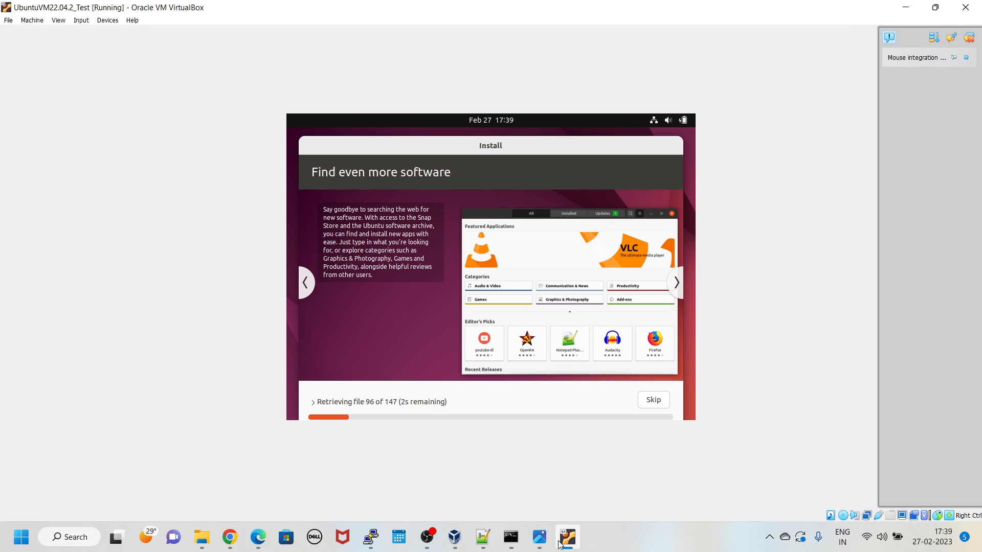
pyautogui.click(539, 547)
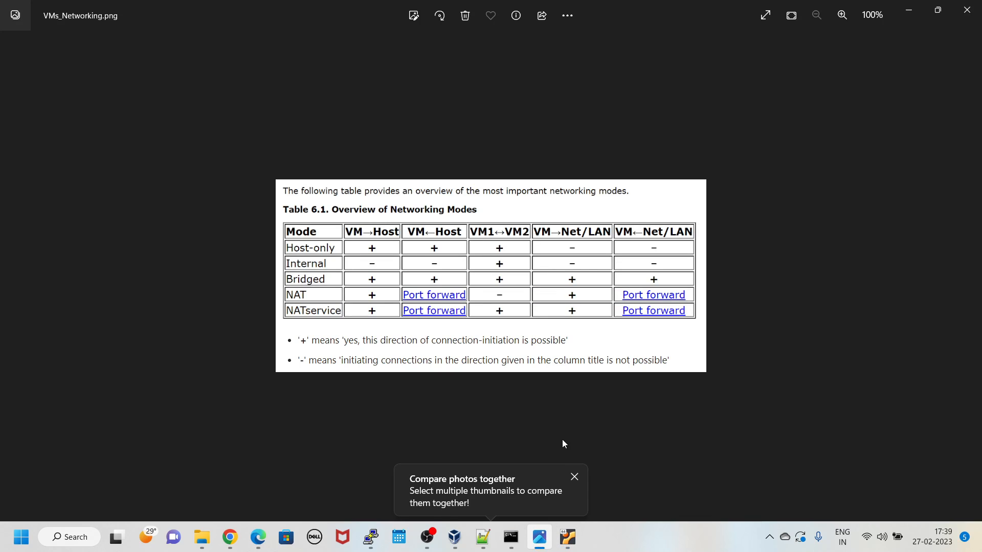